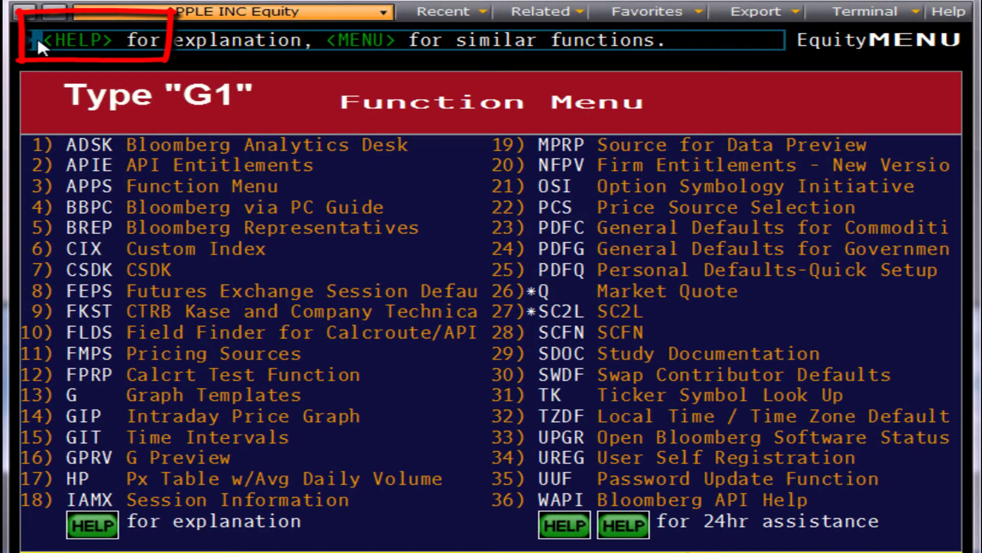
- Run G1 to start the Chart Wizard with Standard G Chart selected
text(G1)
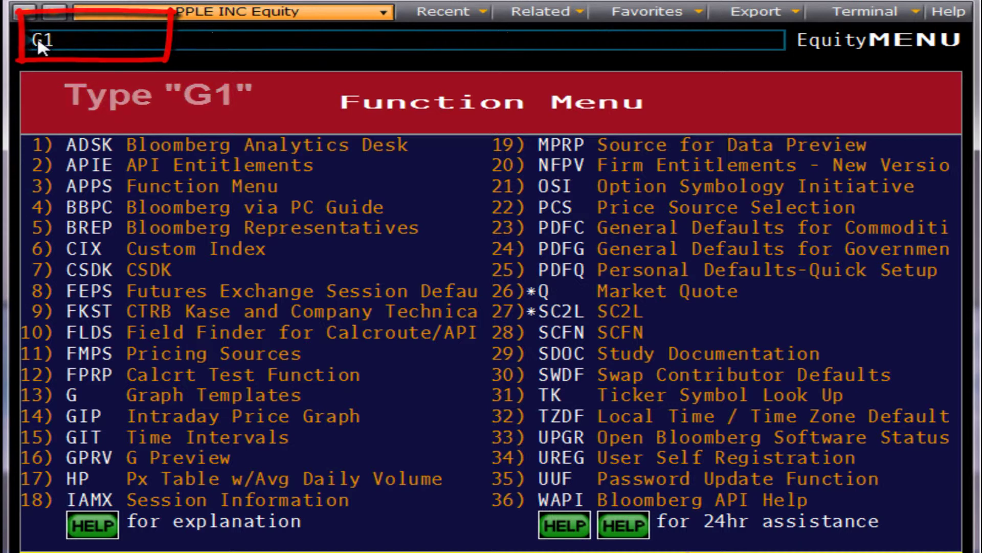
key(Return)
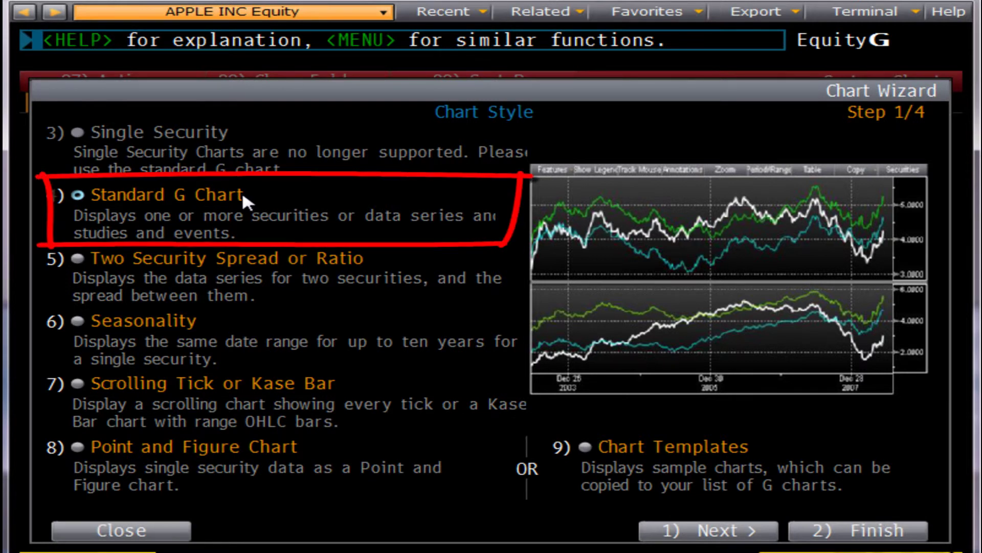
- Set the AAPL US Equity series type to Candle and advance to chart naming
click(719, 532)
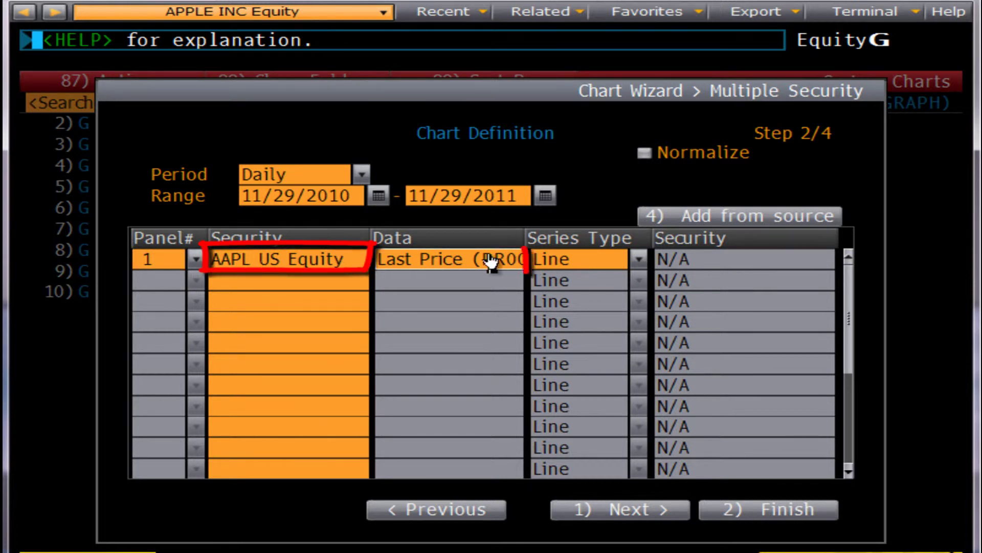
click(637, 260)
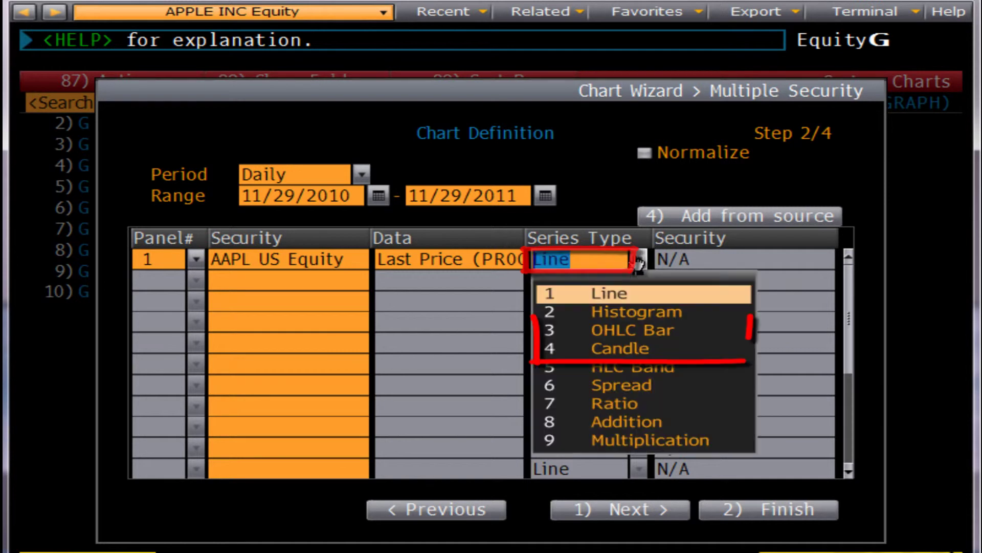
click(629, 348)
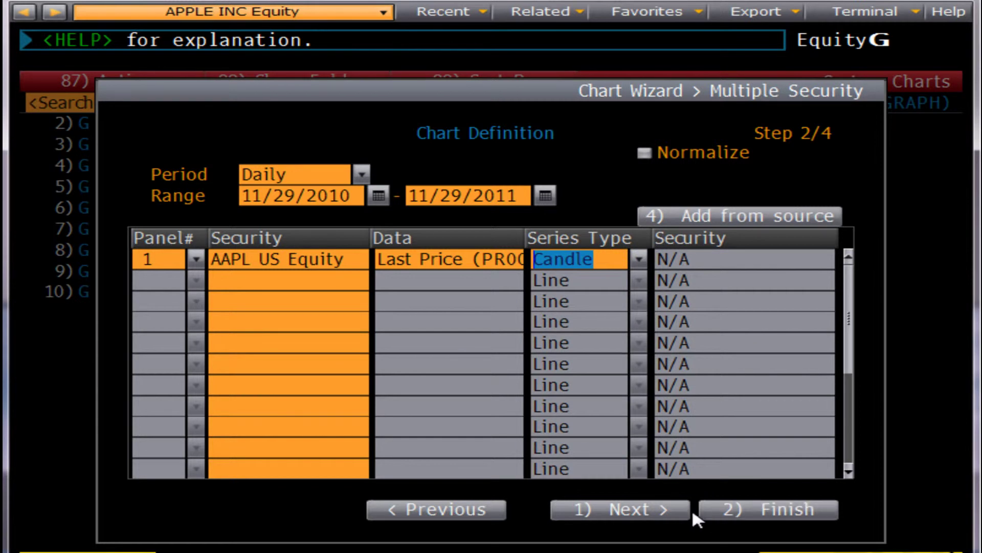
click(667, 510)
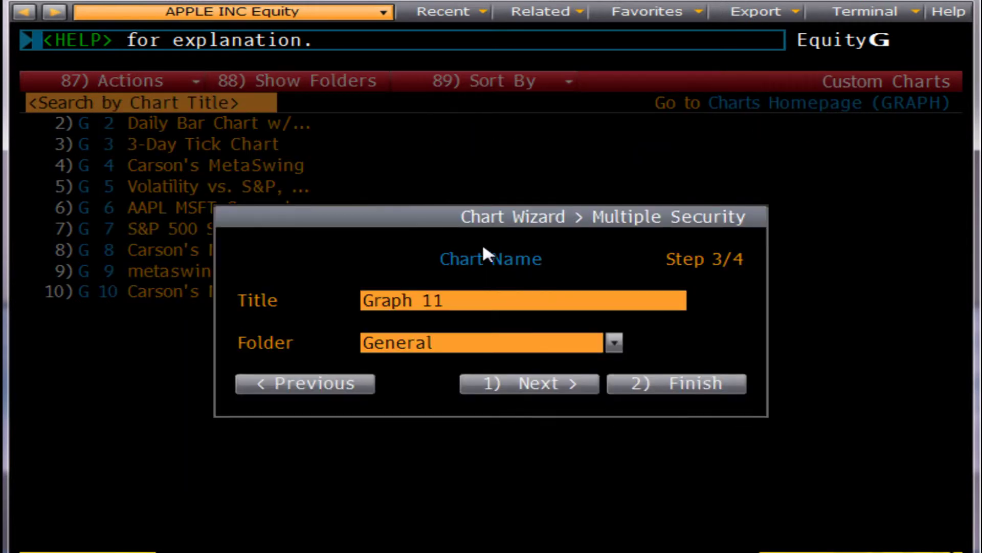
- Title the chart 'MetaSwing Chart' and finish the wizard, creating G 11
click(487, 304)
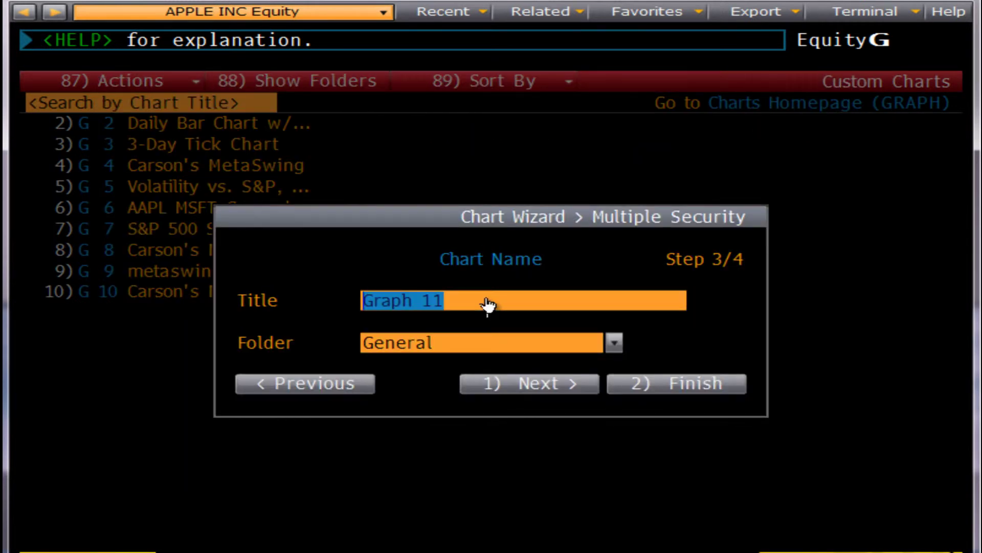
text(MetaSwing)
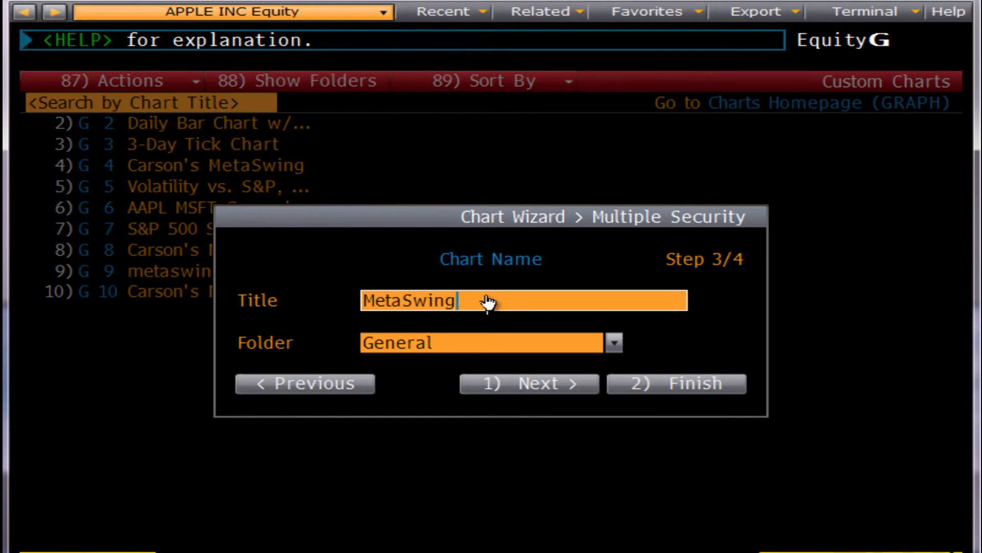
text( Chart)
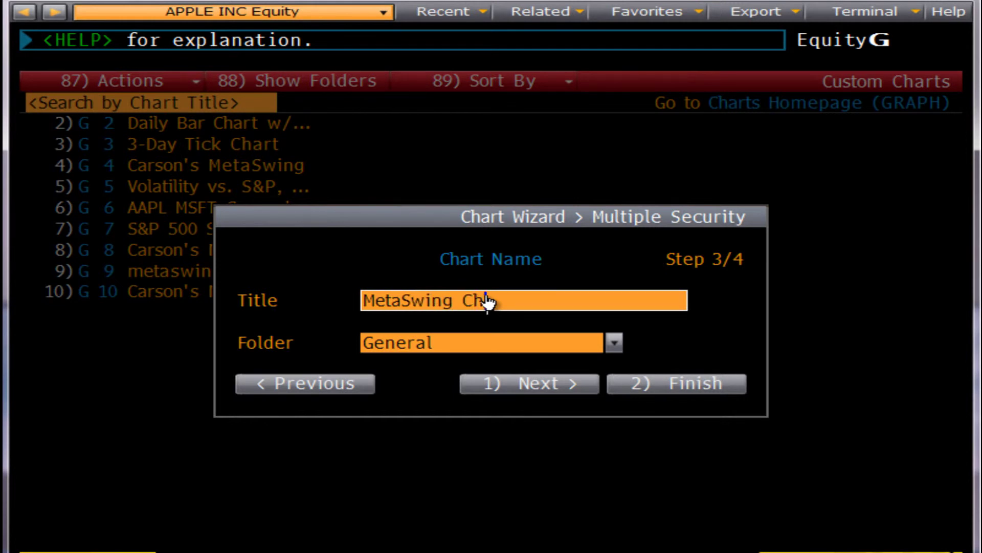
click(523, 383)
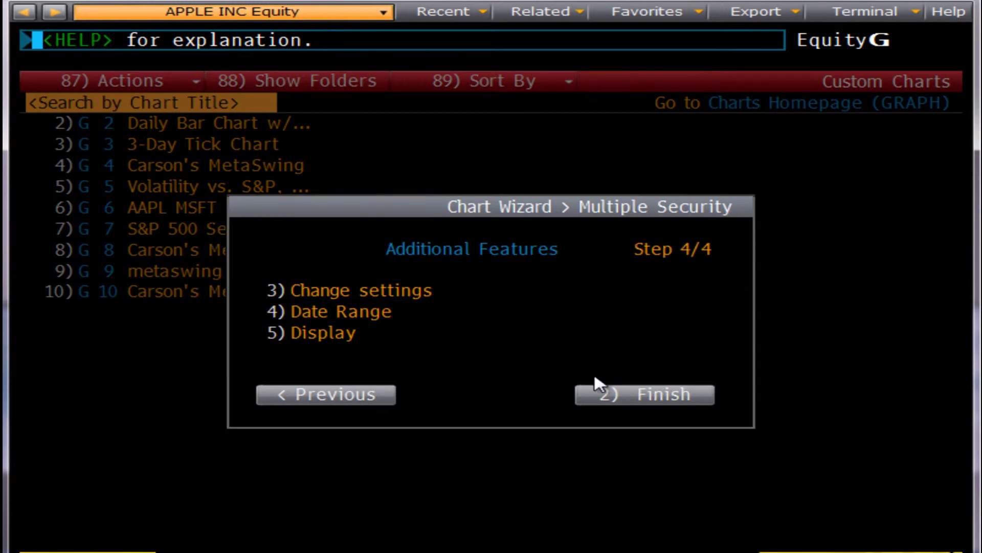
click(668, 397)
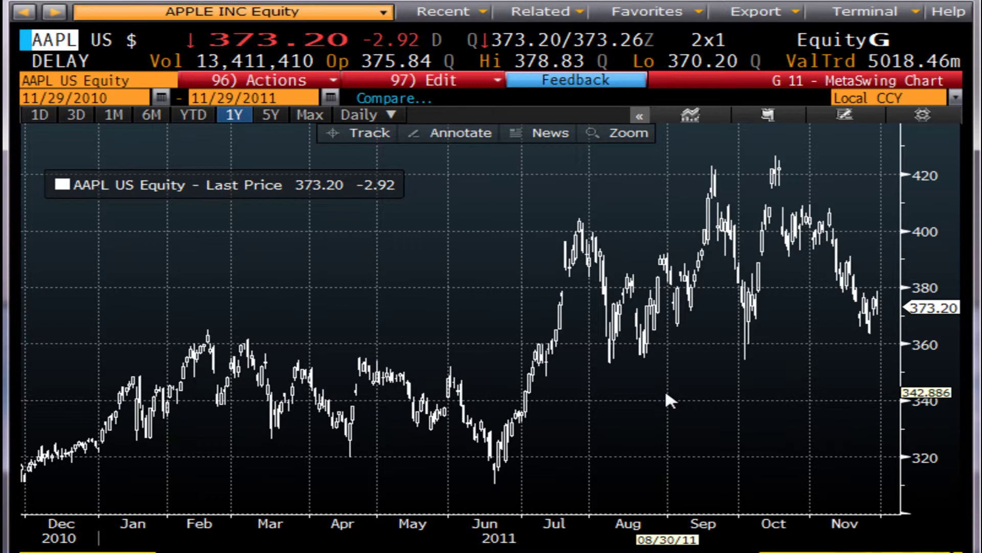
- Show the chart side panel and browse all studies for AAPL's last price
click(640, 116)
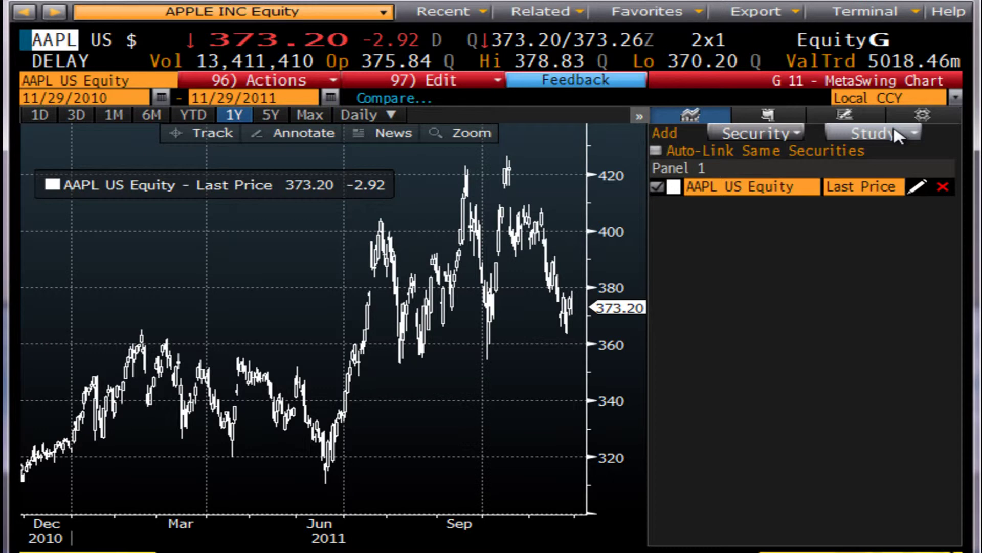
click(844, 135)
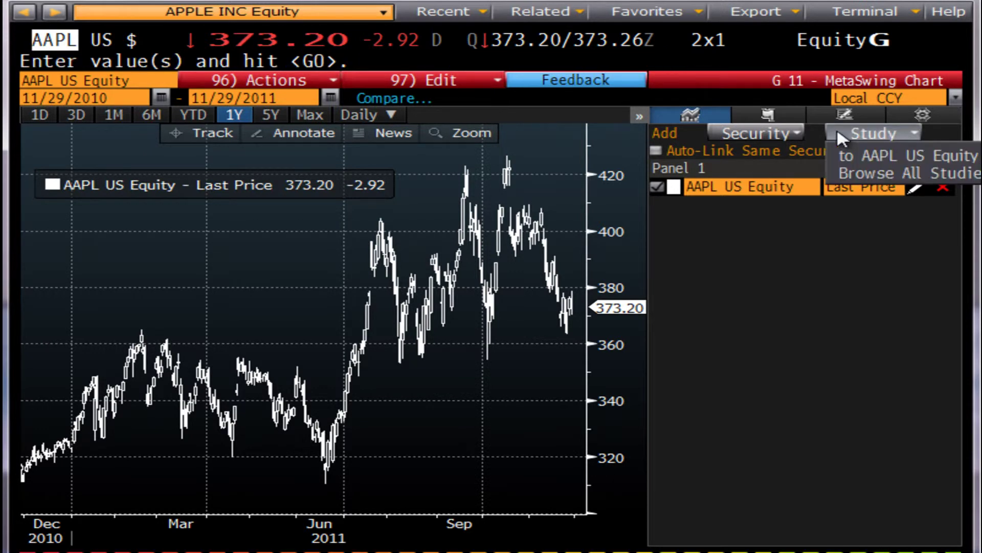
click(862, 170)
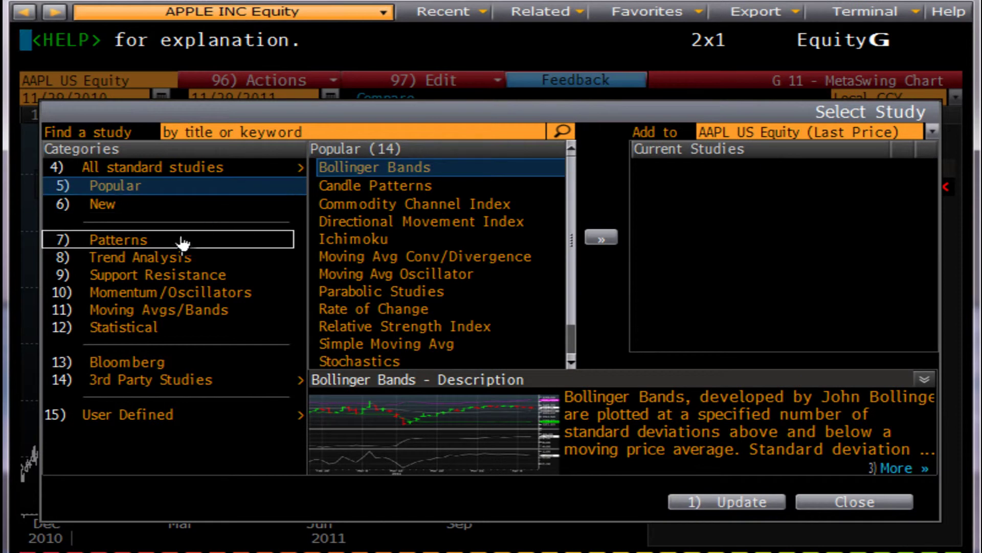
- Add NT Metaswing Full Suite from 3rd Party Studies > Northington Trading and apply it
text(AAPL)
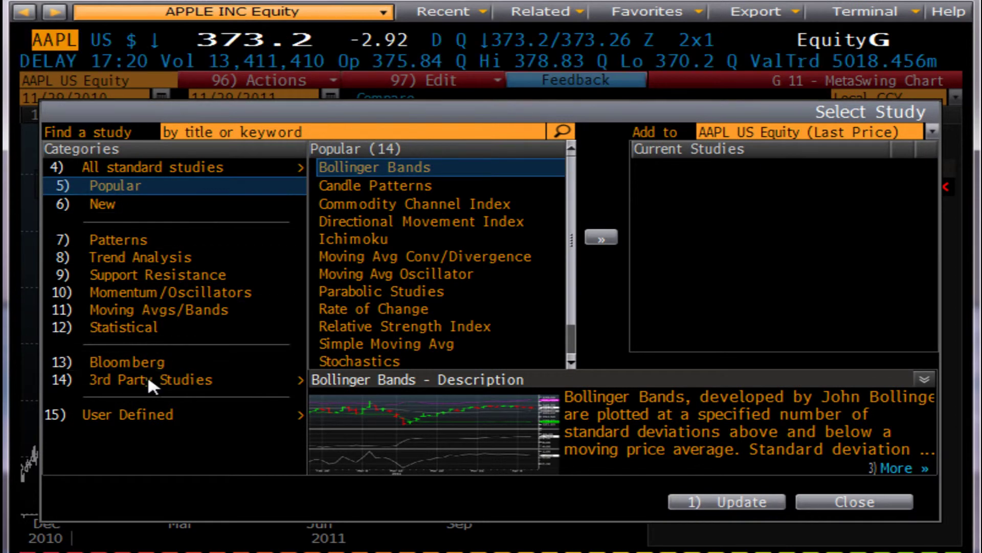
click(148, 379)
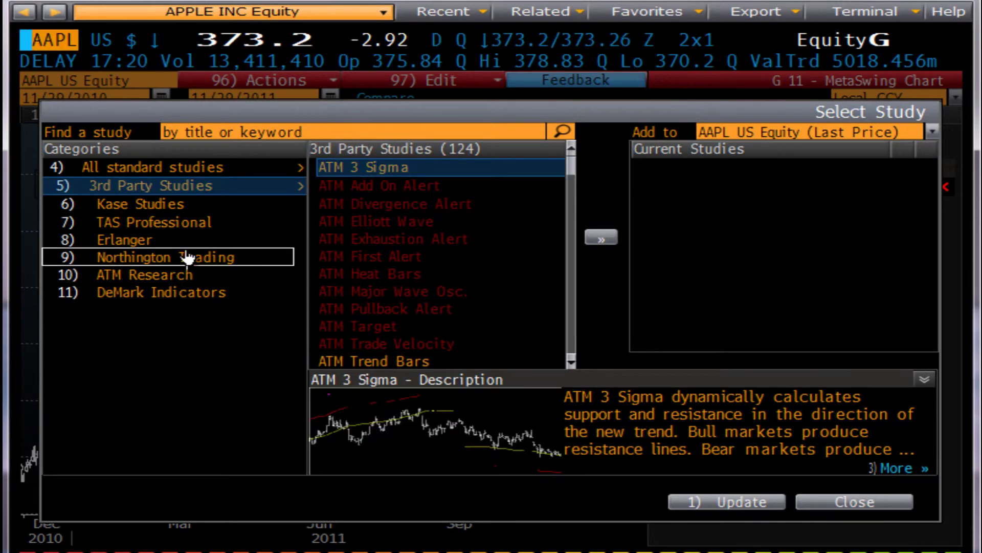
click(187, 258)
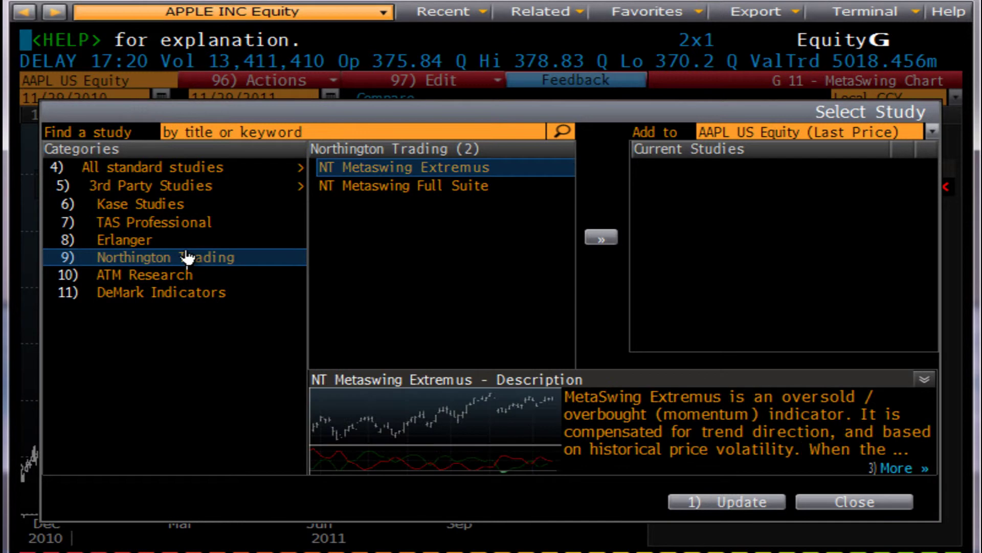
click(435, 187)
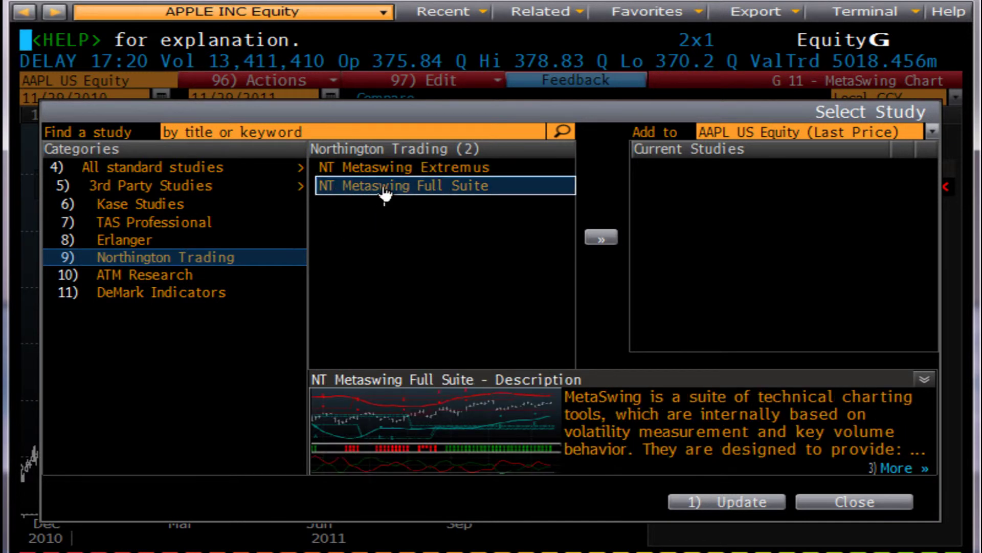
click(597, 235)
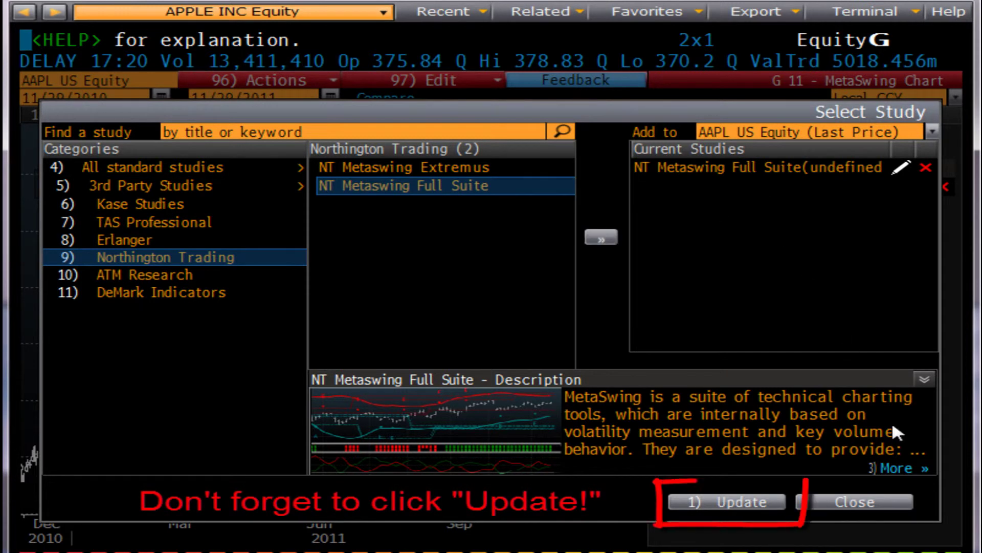
click(751, 504)
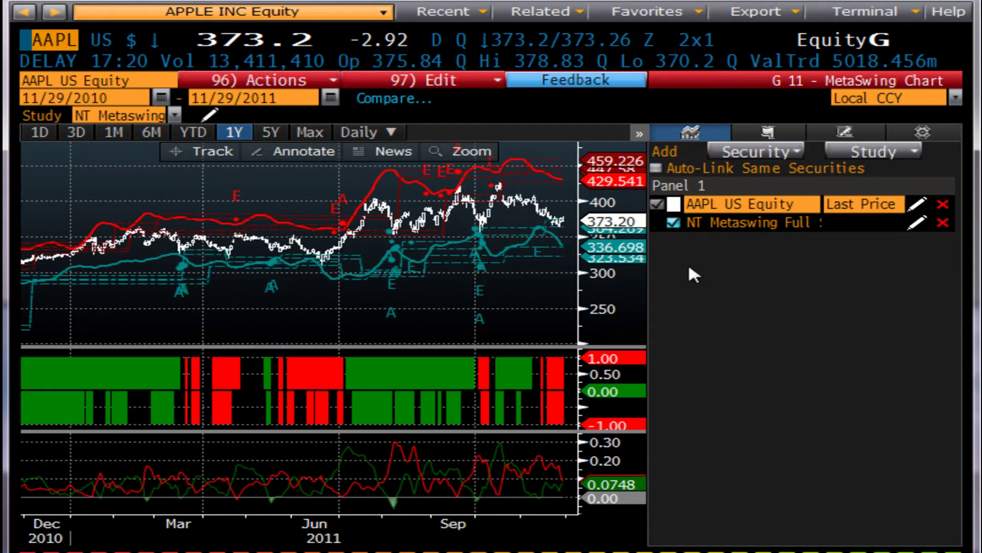
- Widen the chart, enlarge the price panel, and zoom the dates to June–November 2011
click(640, 134)
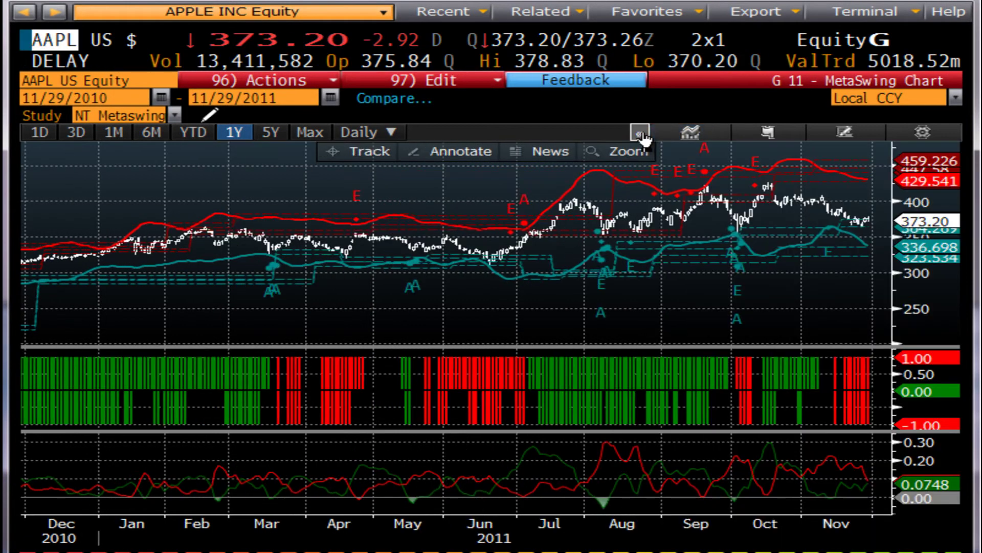
drag(694, 347, 678, 415)
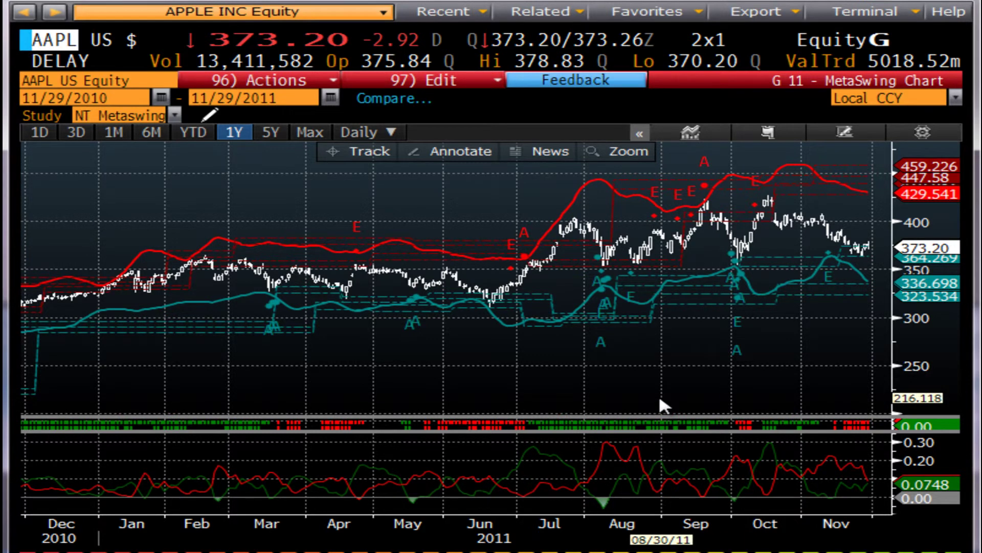
scroll(719, 523, up, 2)
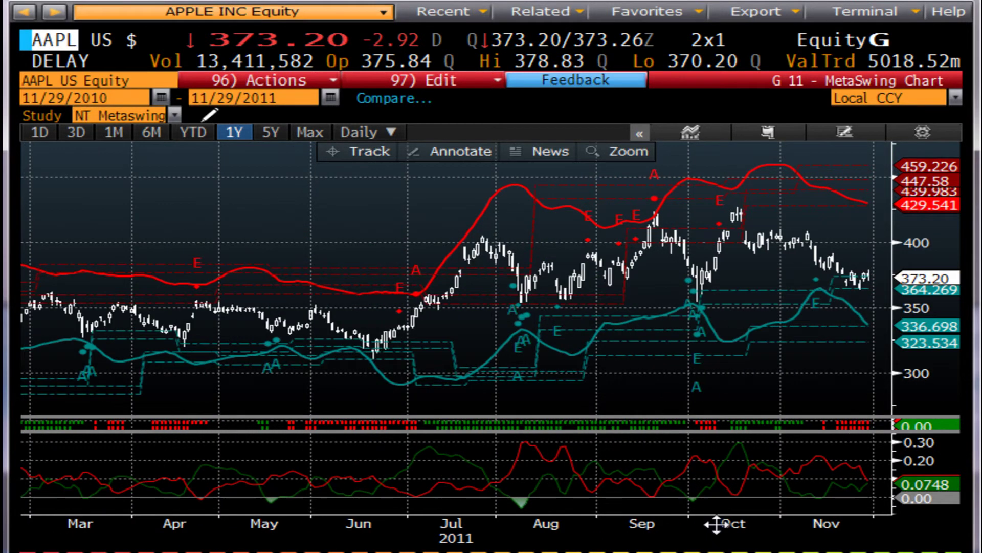
scroll(717, 523, up, 2)
mouse_move(718, 302)
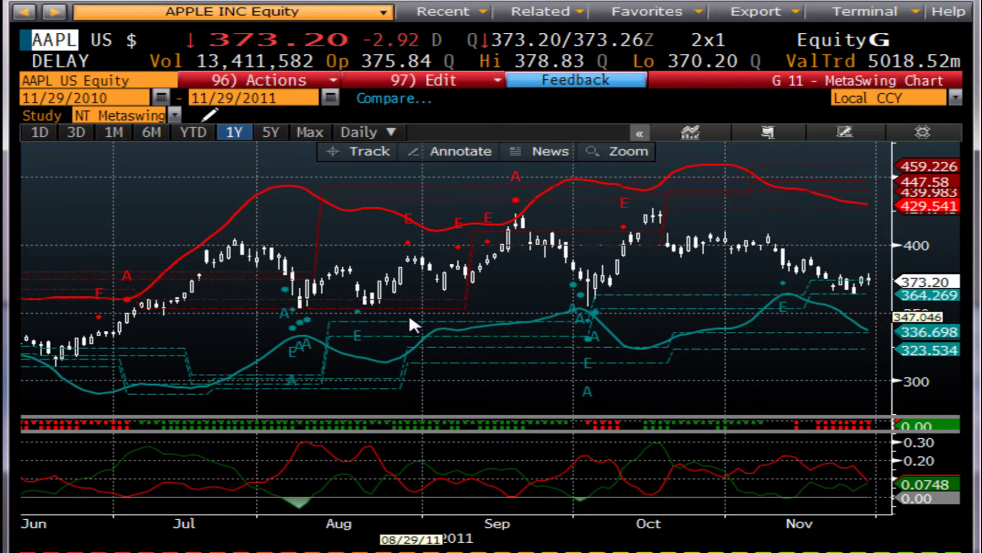
mouse_move(389, 342)
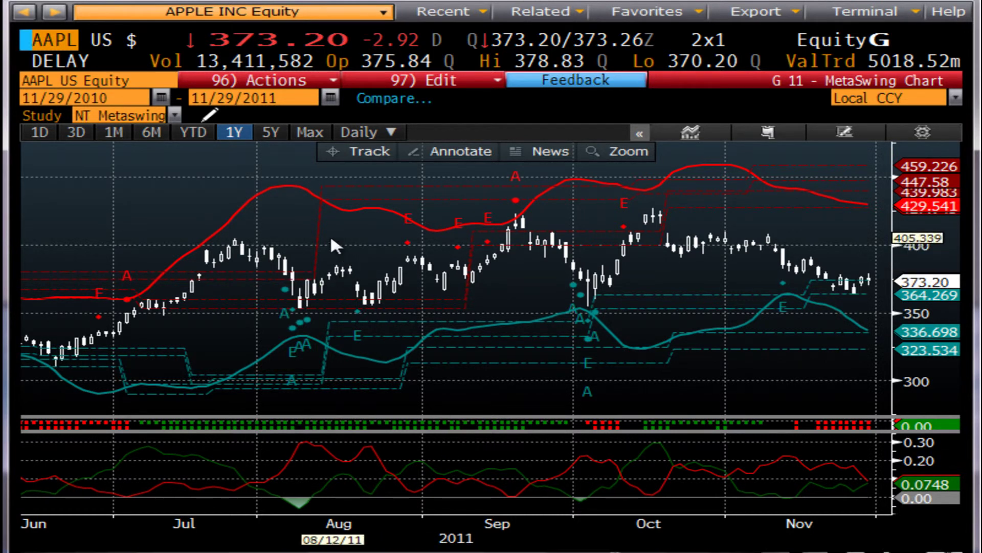
right_click(336, 247)
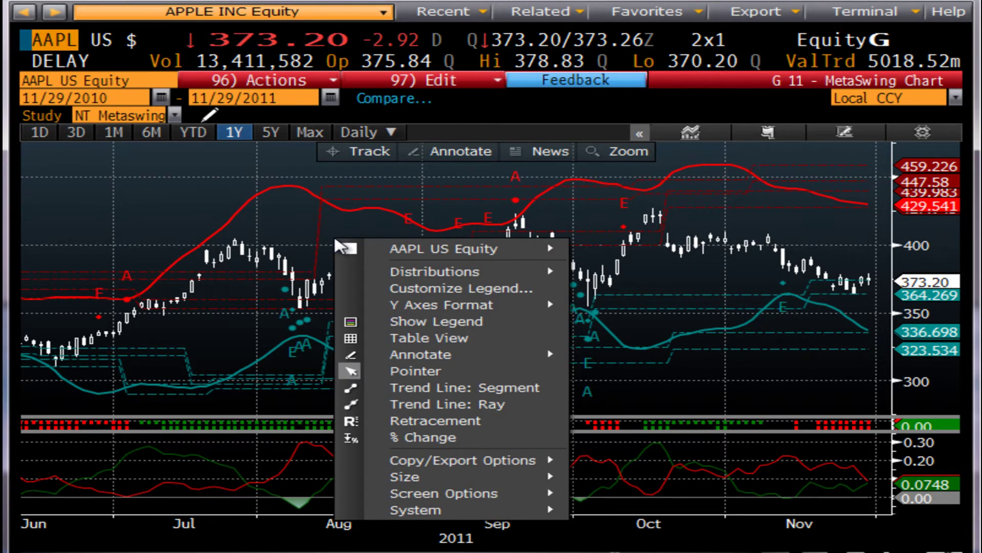
- Open NT Metaswing Full Suite settings via the AAPL US Equity context menu
mouse_move(373, 247)
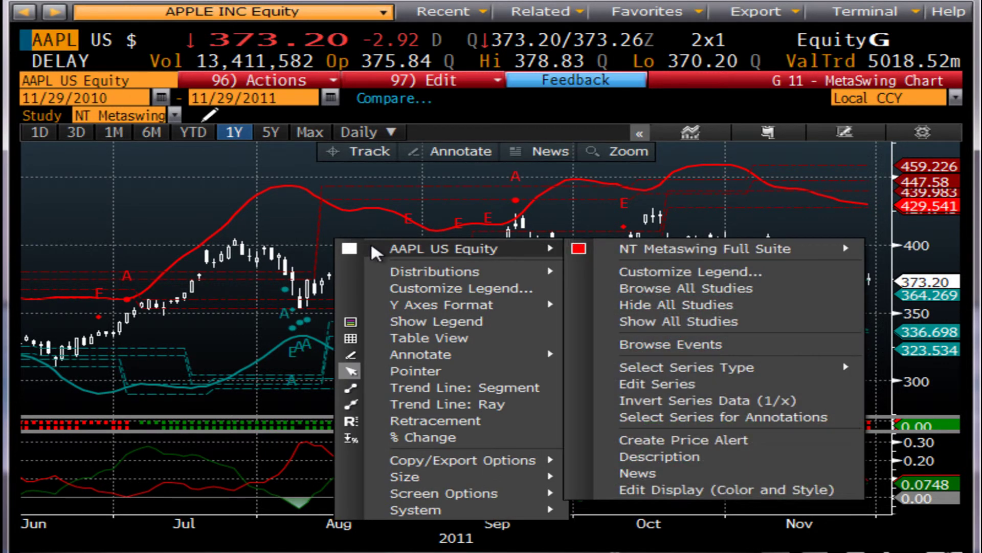
mouse_move(580, 246)
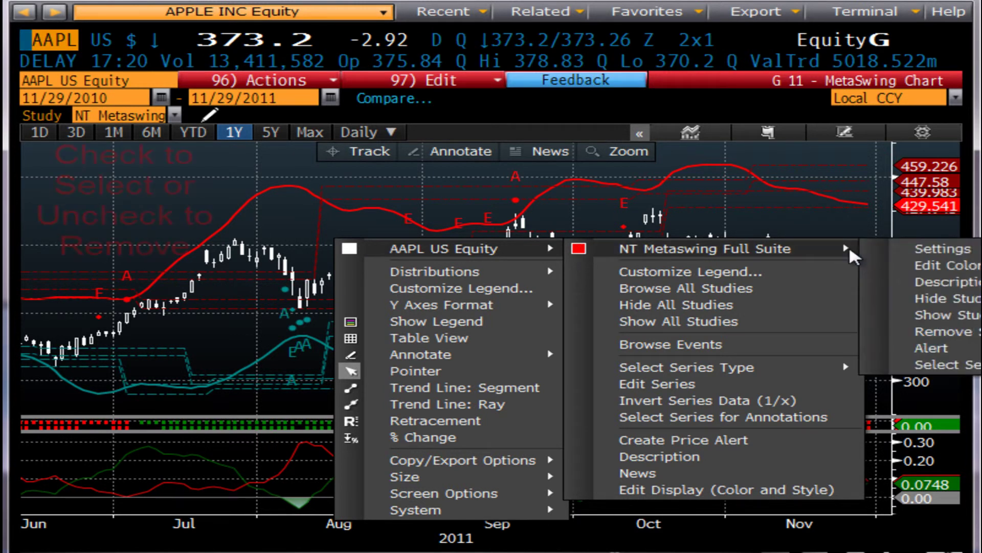
click(909, 248)
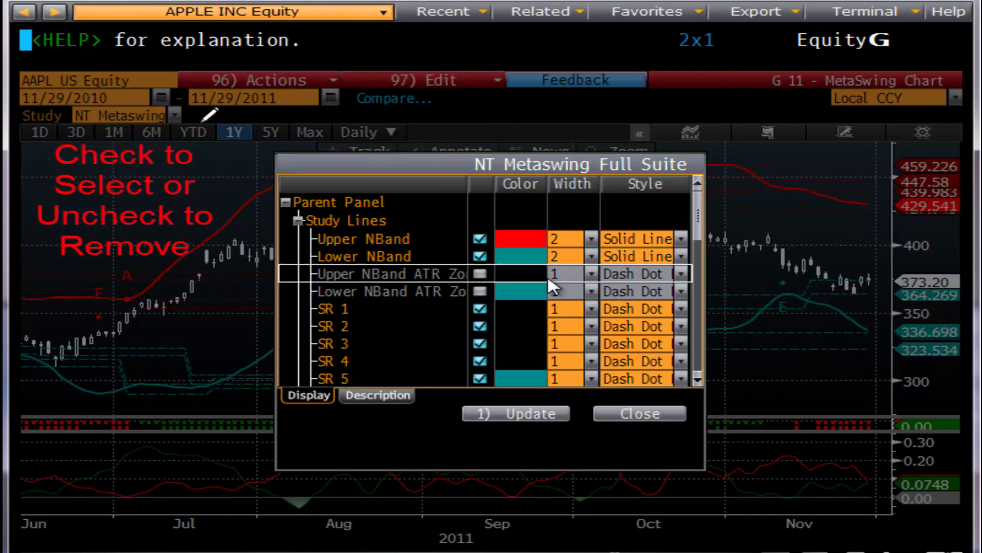
- Enable the Upper NBand ATR and Lower NBand ATR lines, then close the settings
click(481, 274)
click(481, 292)
scroll(510, 364, down, 1)
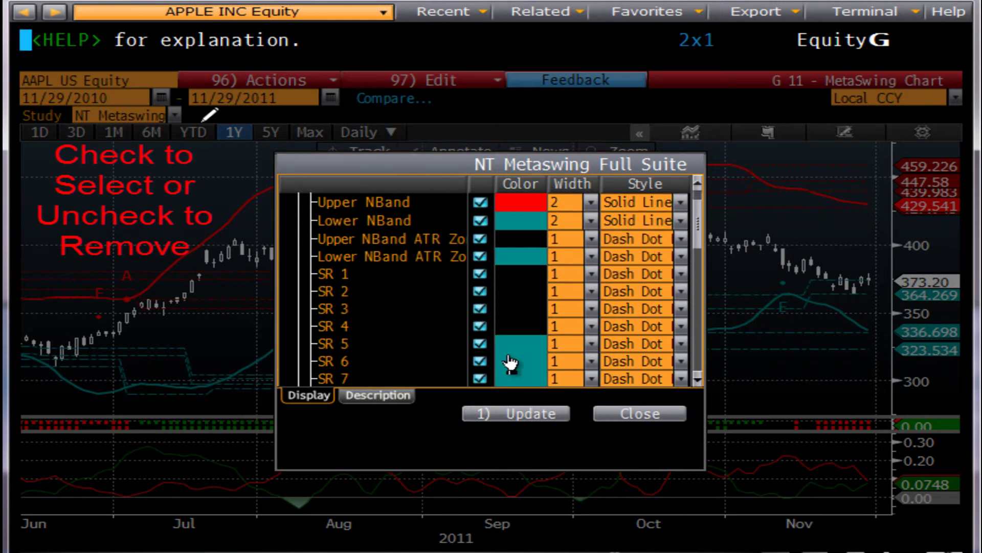
scroll(560, 355, down, 3)
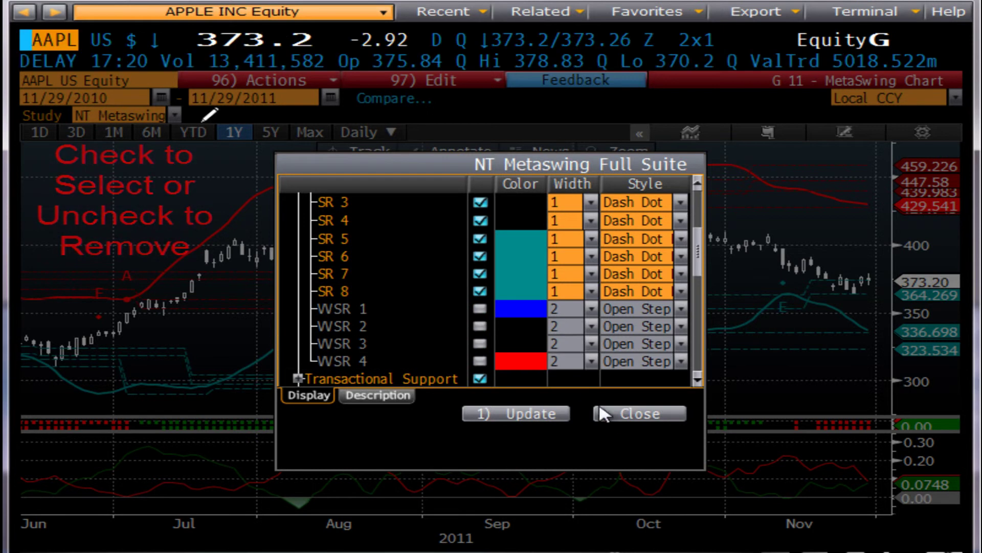
click(633, 419)
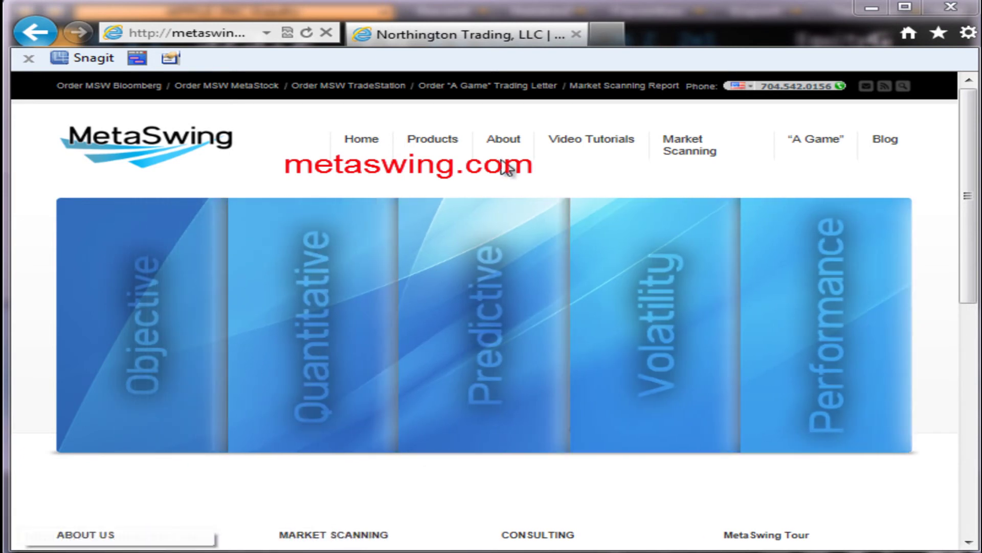
- Browse the MetaSwing for Bloomberg tutorial video archive, ending back at its top
mouse_move(568, 149)
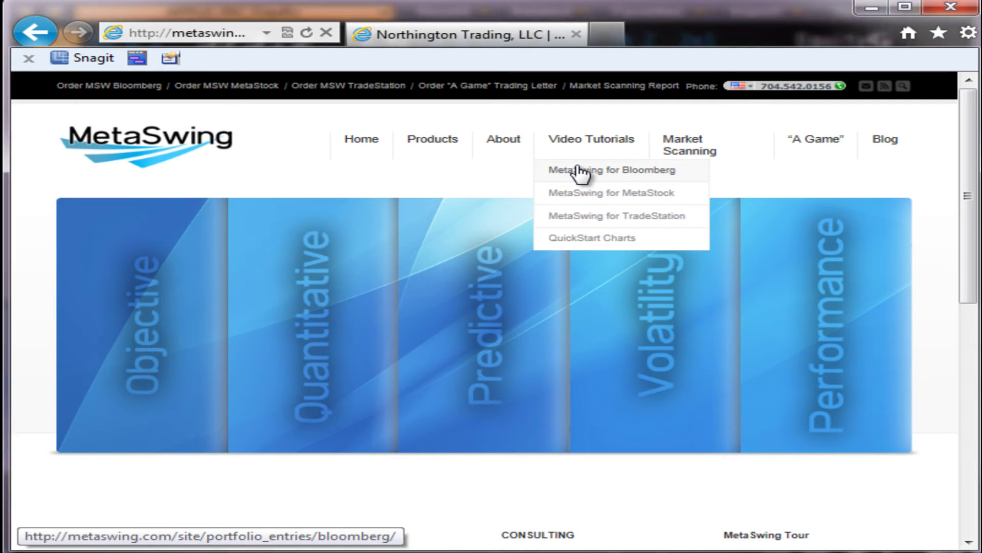
click(580, 171)
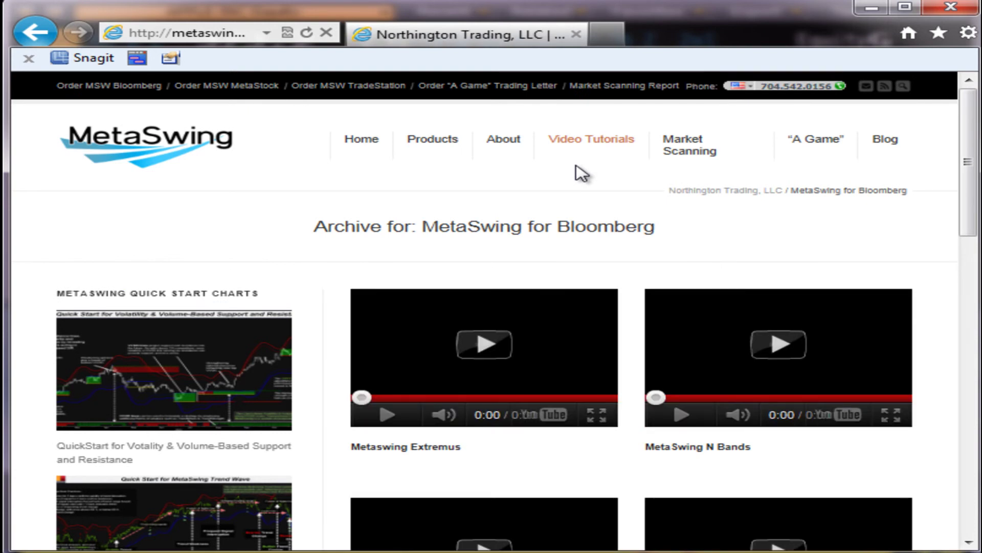
scroll(581, 173, down, 3)
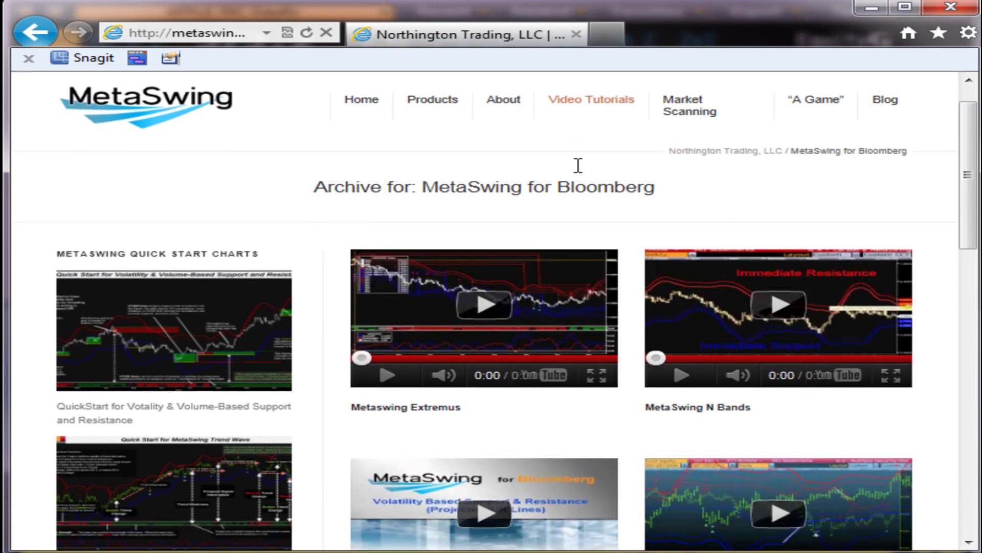
scroll(210, 215, down, 6)
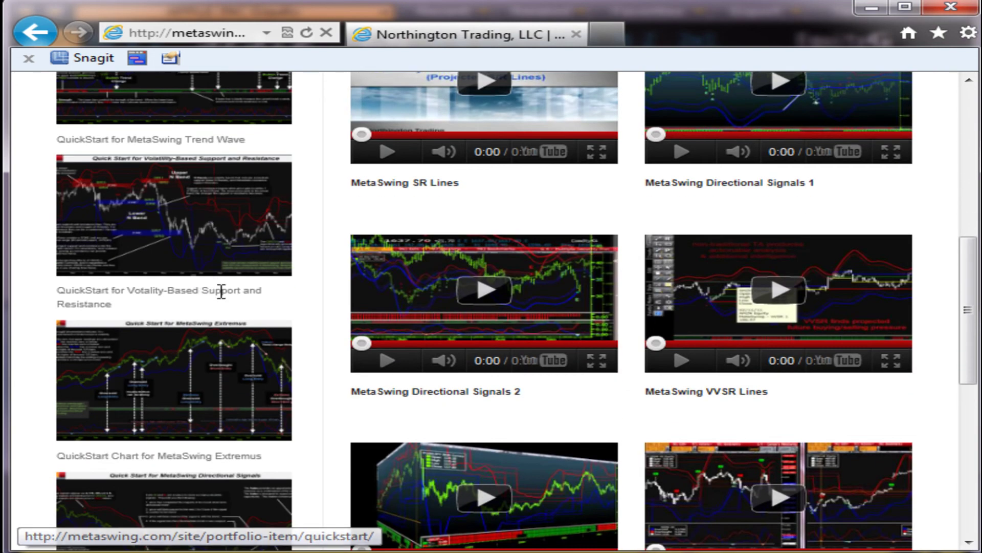
scroll(224, 314, down, 2)
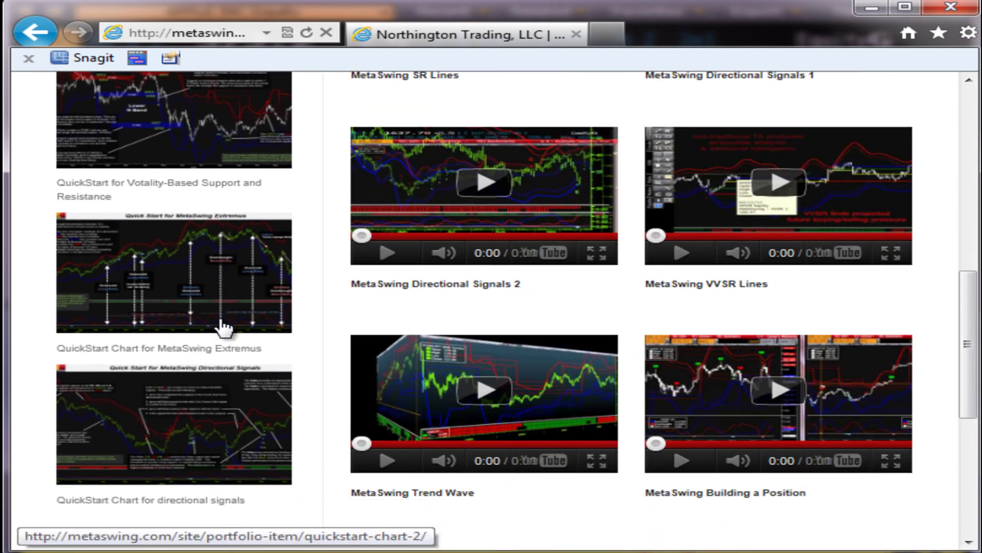
scroll(272, 339, up, 4)
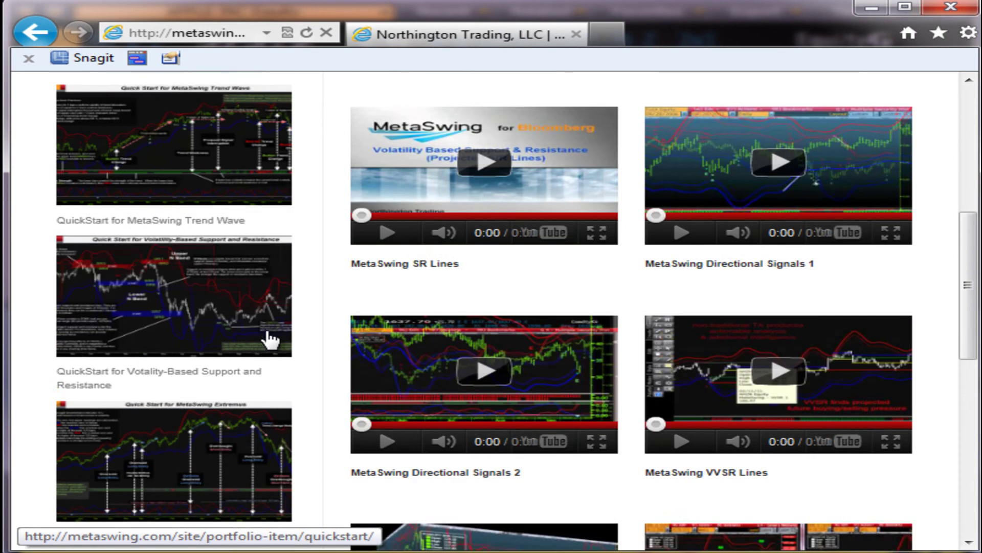
scroll(271, 339, up, 6)
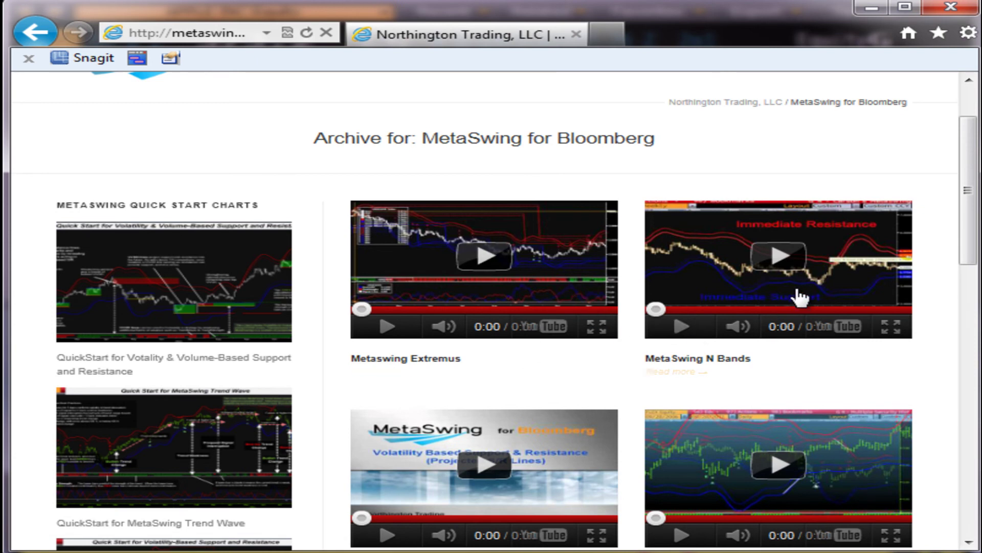
scroll(800, 297, down, 3)
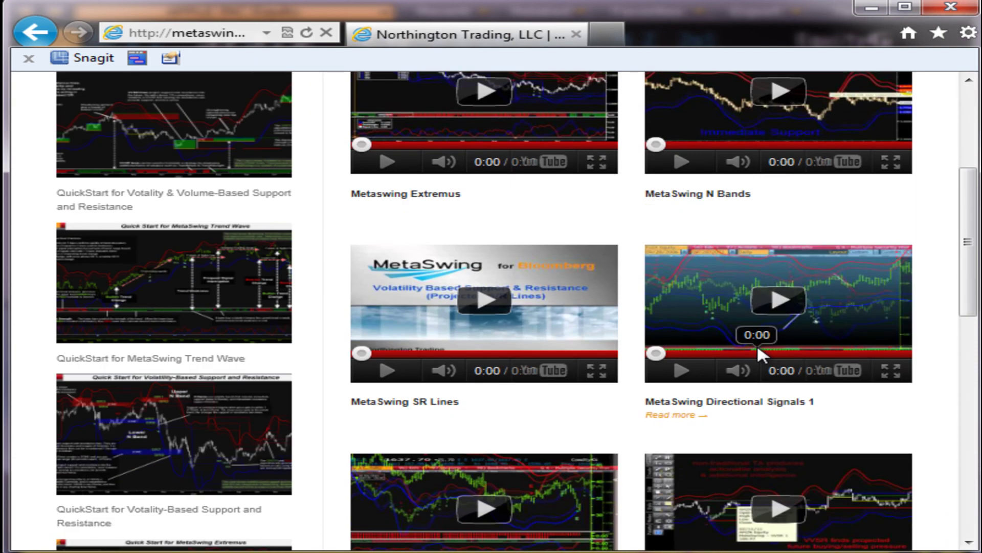
scroll(757, 344, up, 5)
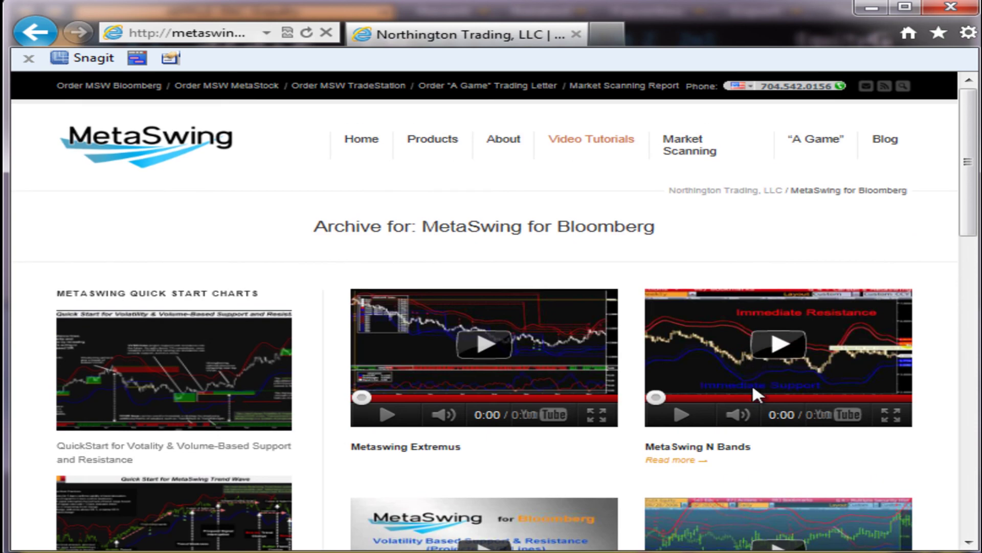